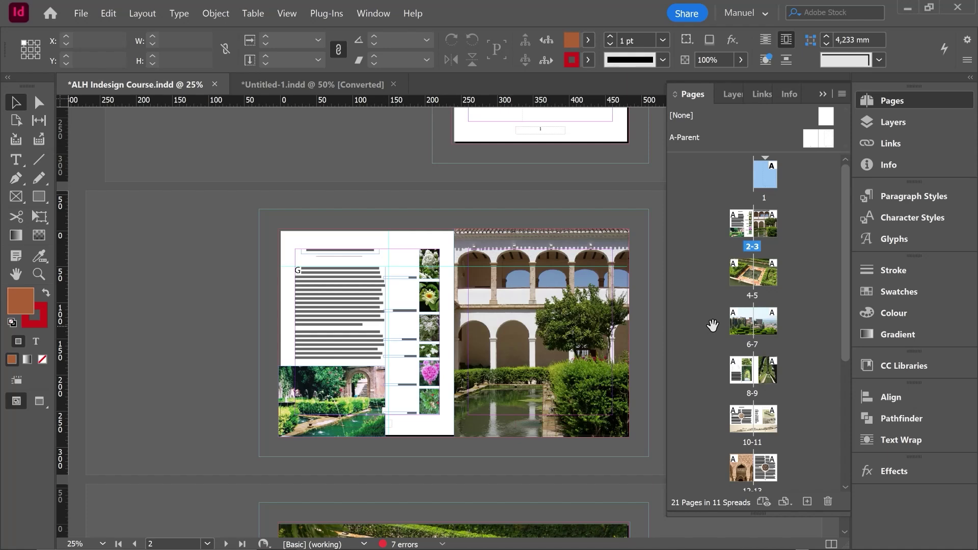
Add blank pages after page 1, bringing the document to 25 pages with Alhambra on spread 6-7
{"action": "left_click", "coordinate": [395, 377]}
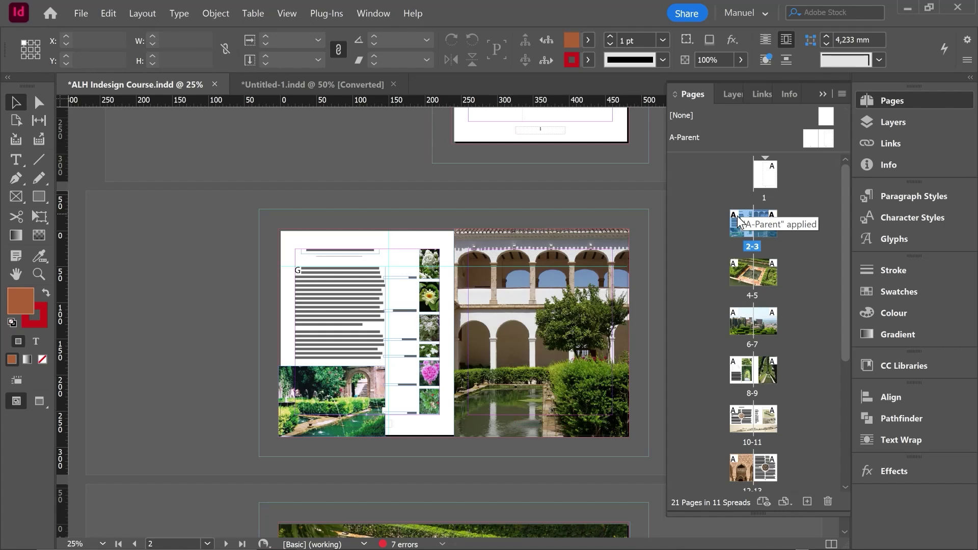
{"action": "left_click", "coordinate": [768, 179]}
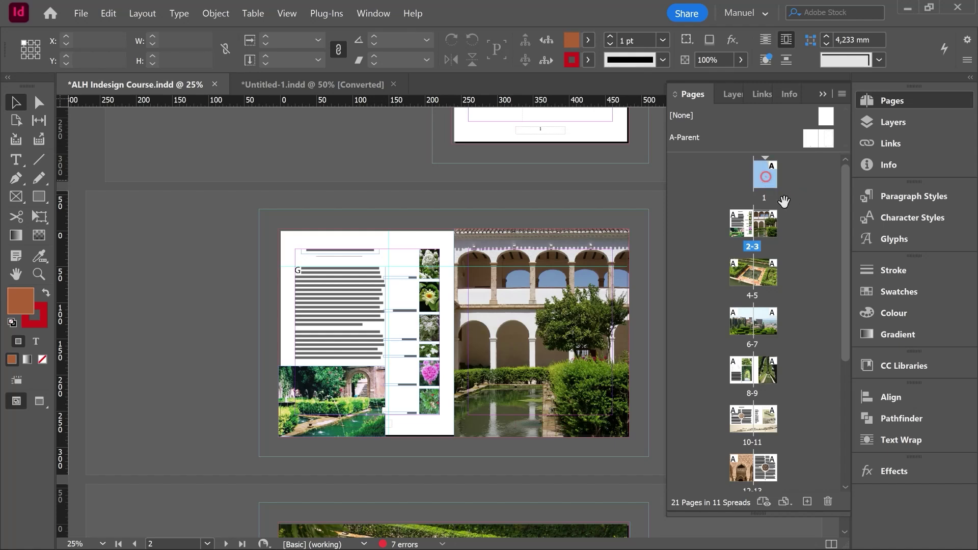
{"action": "left_click", "coordinate": [807, 502]}
{"action": "left_click", "coordinate": [807, 502]}
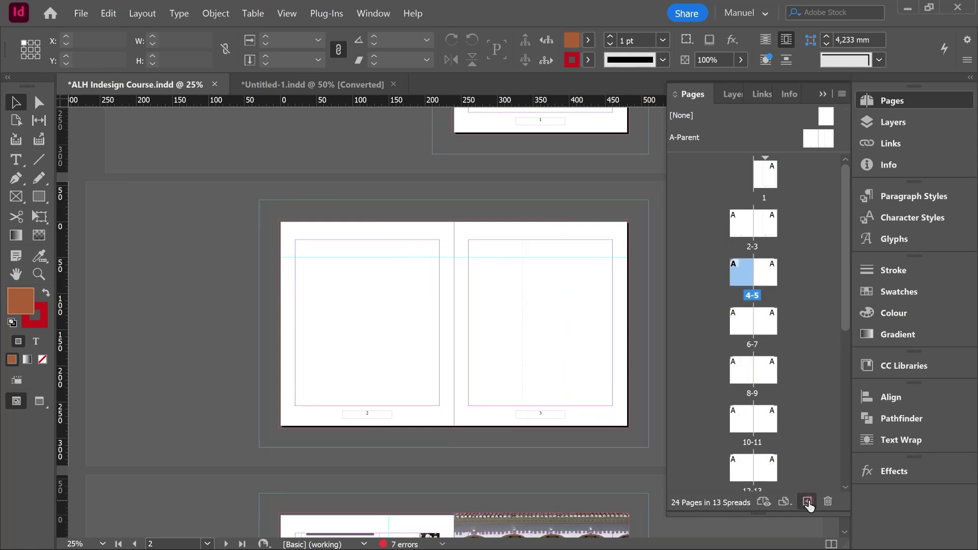
{"action": "left_click", "coordinate": [808, 501]}
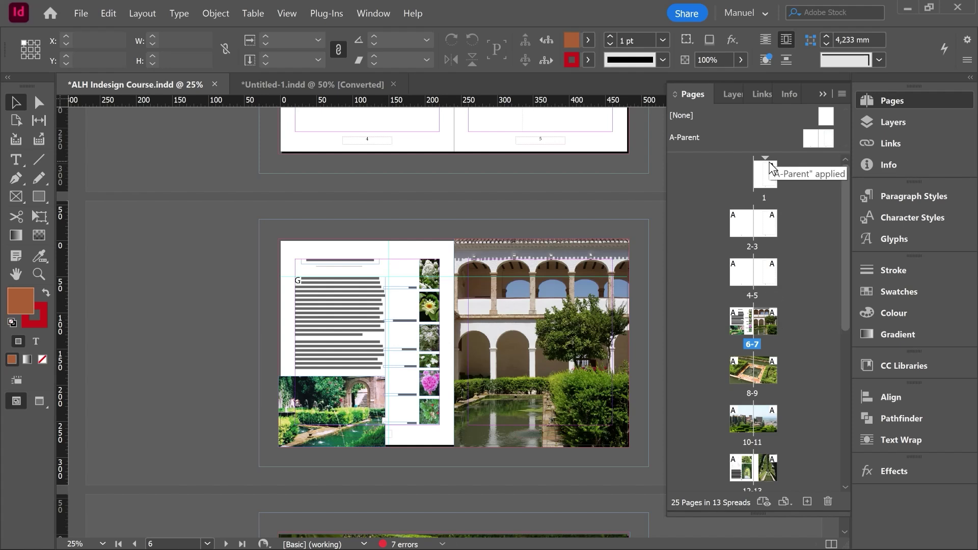
{"action": "left_click", "coordinate": [741, 324]}
Make spread 6-7 start a new section with automatic page numbering via Numbering & Section Options
{"action": "right_click", "coordinate": [736, 322]}
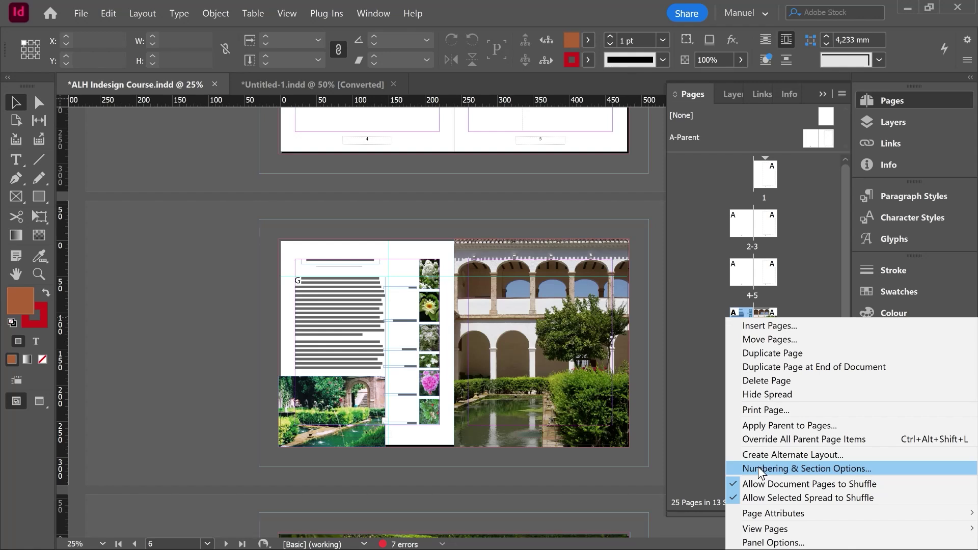
{"action": "left_click", "coordinate": [150, 14]}
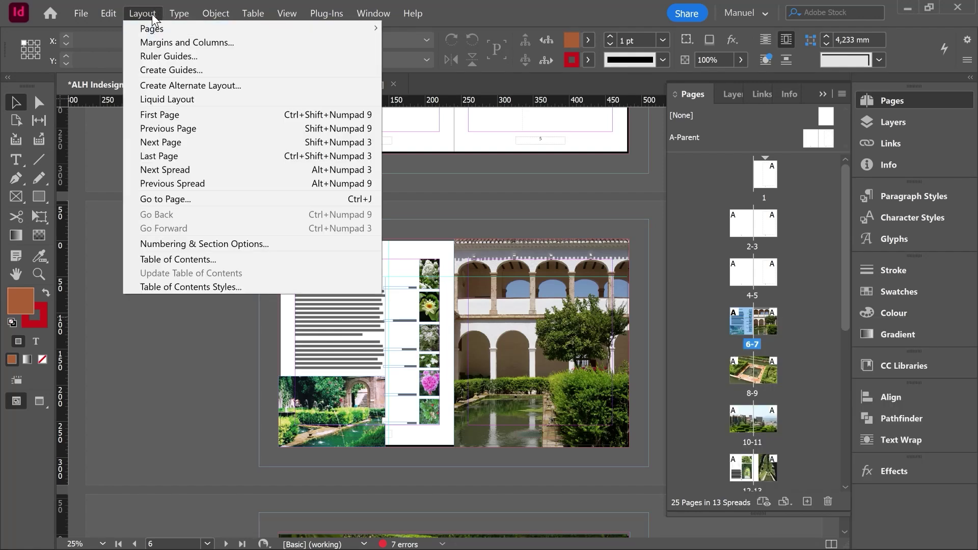
{"action": "left_click", "coordinate": [227, 245]}
{"action": "left_click_drag", "start_coordinate": [391, 115], "coordinate": [195, 109]}
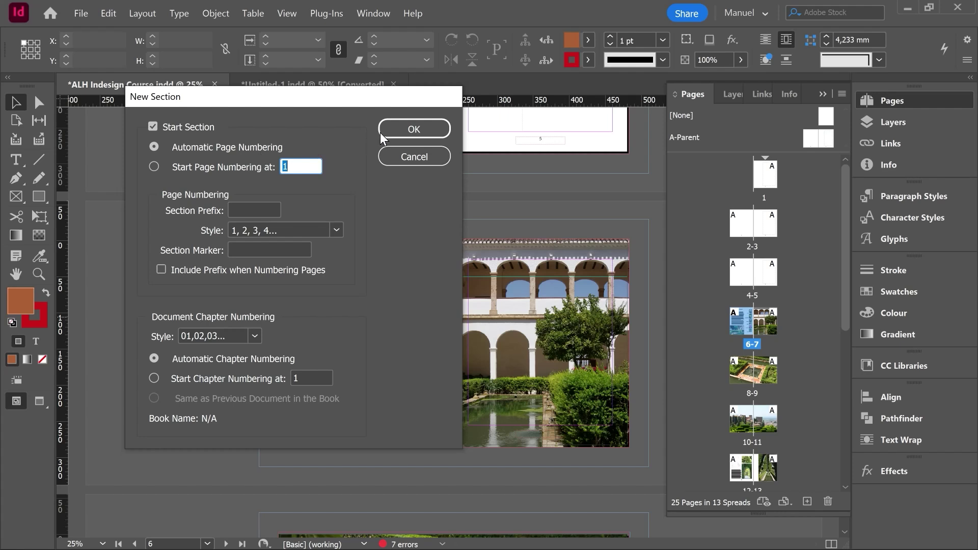
{"action": "left_click", "coordinate": [412, 129]}
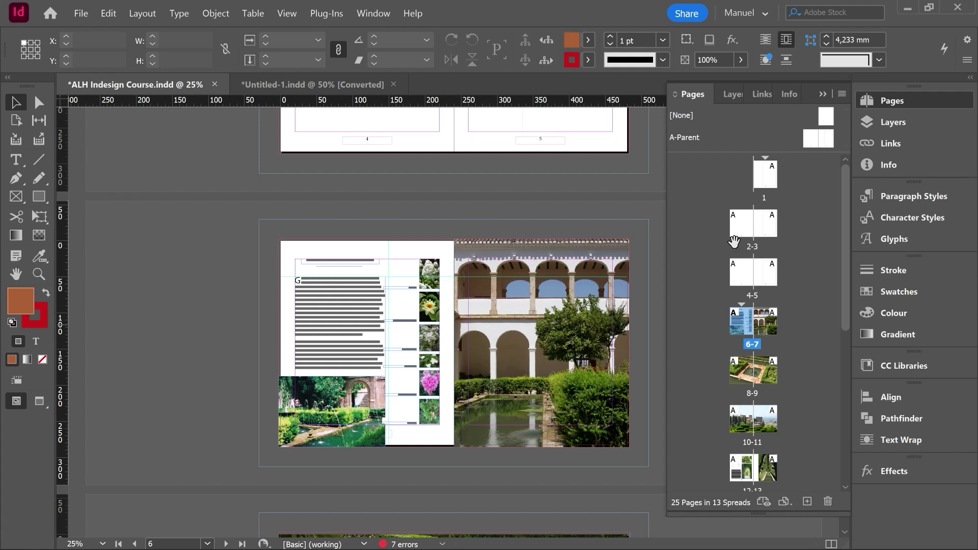
Set the first section's page numbering style to capital Roman numerals (I, II, III, IV...)
{"action": "left_click", "coordinate": [768, 176]}
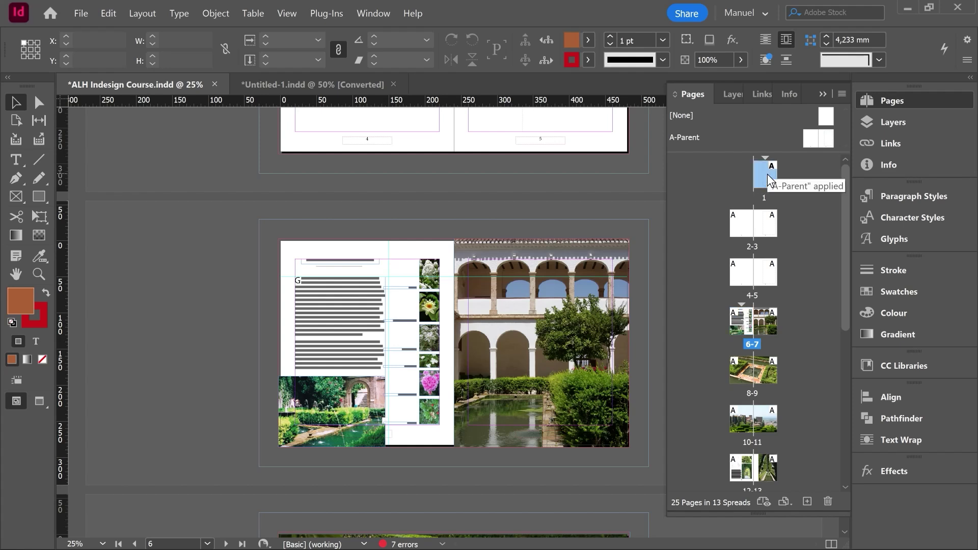
{"action": "right_click", "coordinate": [768, 177]}
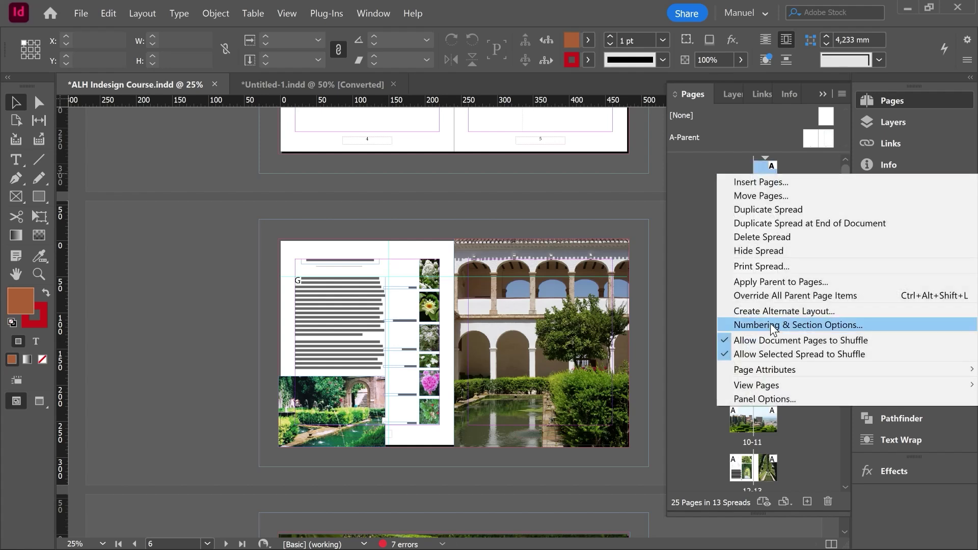
{"action": "left_click", "coordinate": [770, 325]}
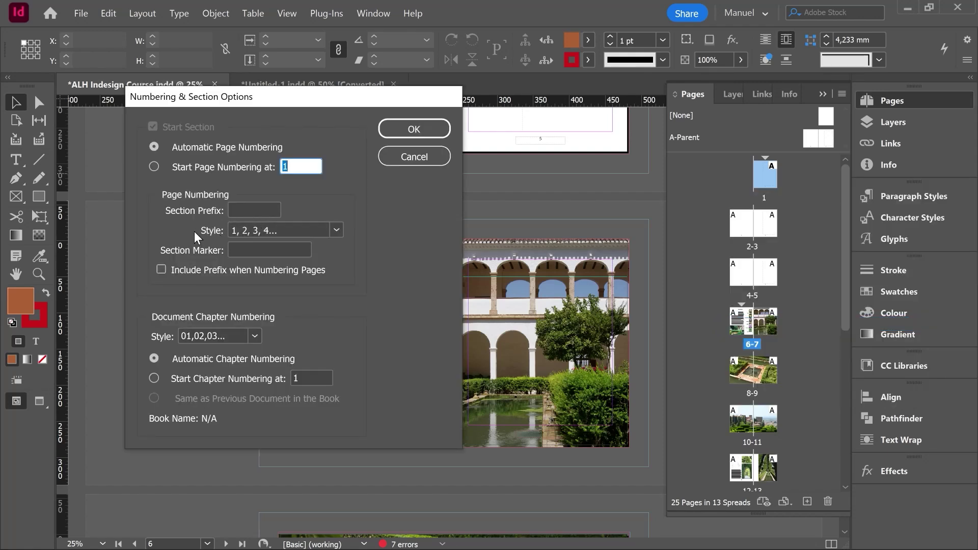
{"action": "left_click", "coordinate": [336, 231]}
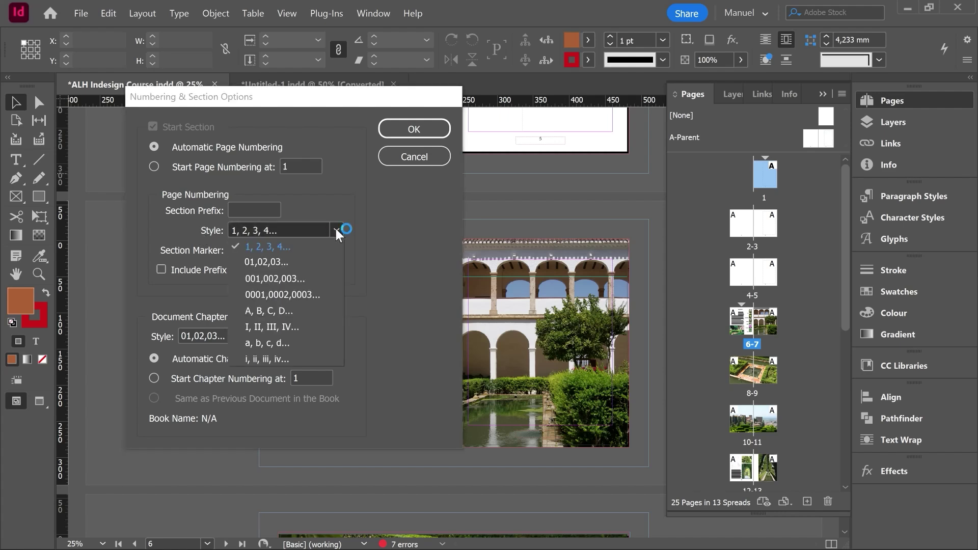
{"action": "left_click", "coordinate": [277, 327]}
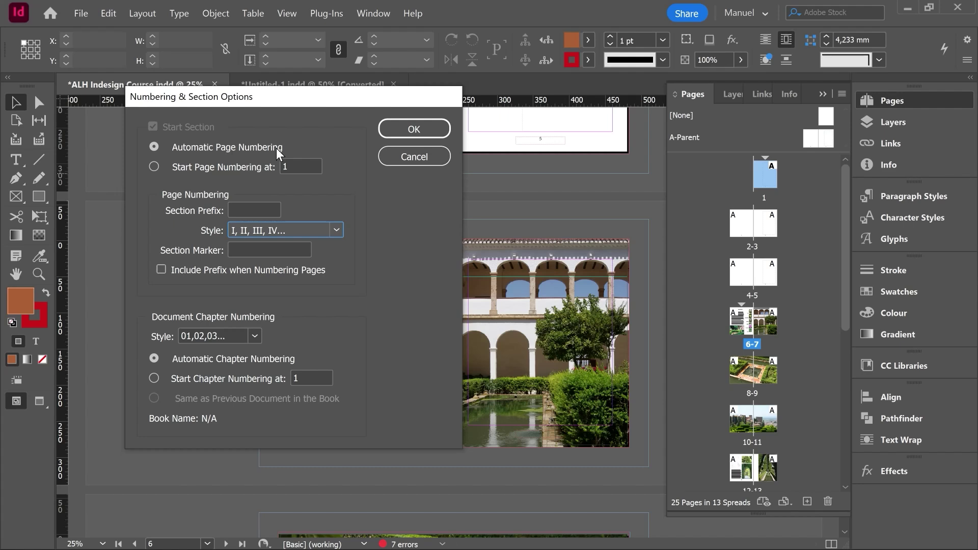
{"action": "left_click", "coordinate": [414, 129]}
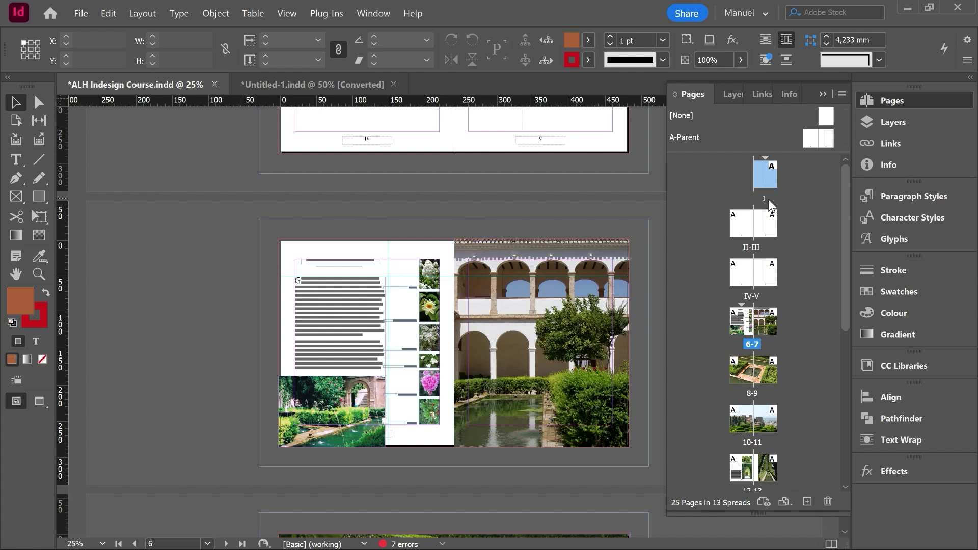
Inspect pages I through III and spread 6-7 to verify the new page numbers
{"action": "double_click", "coordinate": [769, 200]}
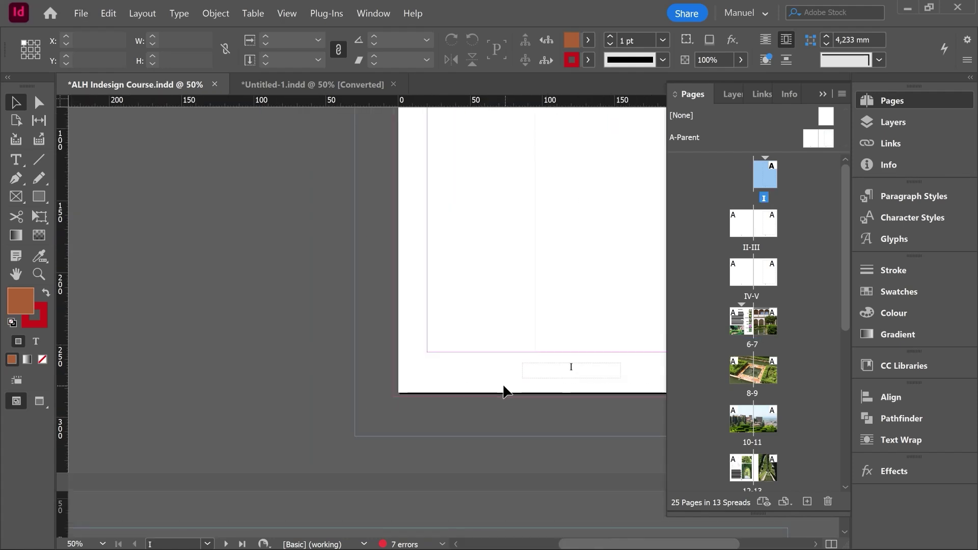
{"action": "scroll", "coordinate": [342, 351], "scroll_direction": "right", "scroll_amount": 3}
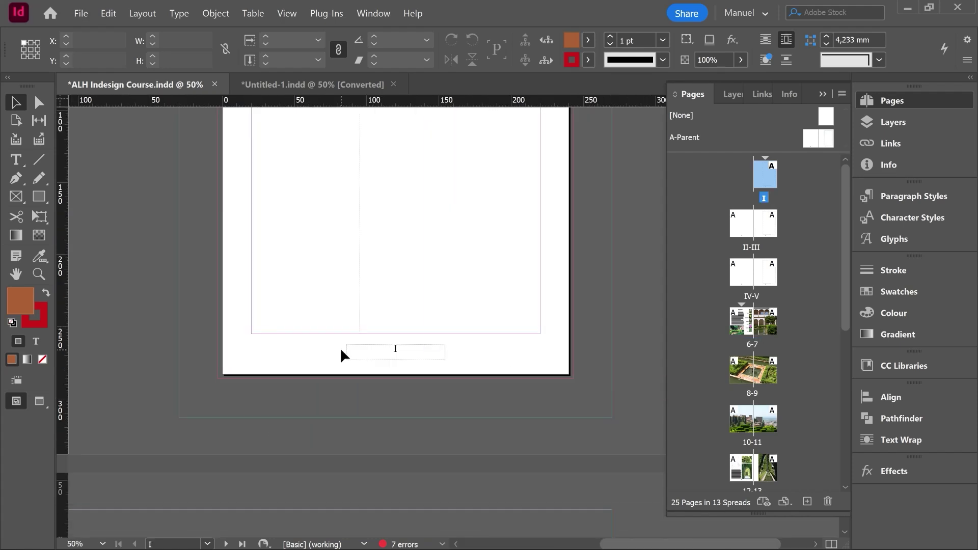
{"action": "key", "text": "ctrl+minus"}
{"action": "scroll", "coordinate": [372, 280], "scroll_direction": "down", "scroll_amount": 5}
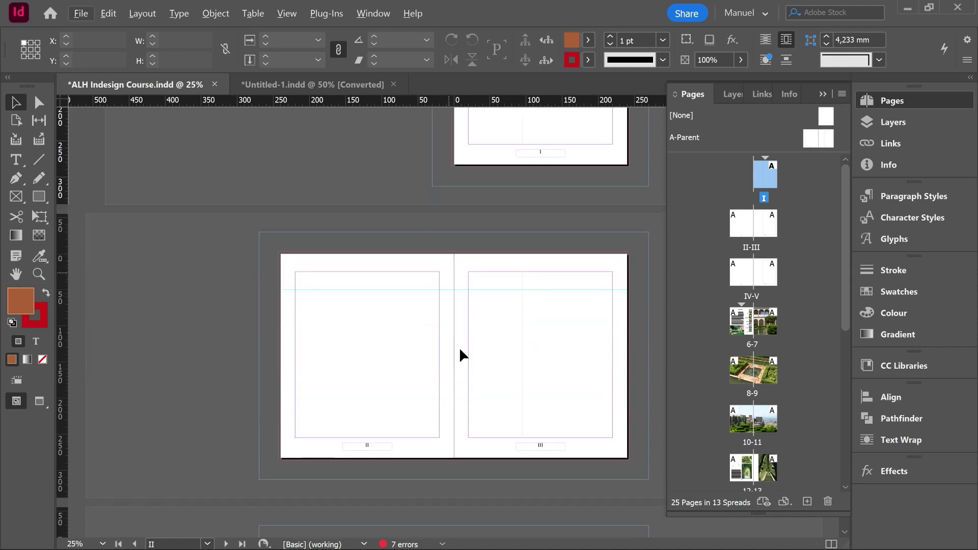
{"action": "scroll", "coordinate": [533, 454], "scroll_direction": "down", "scroll_amount": 3}
{"action": "key", "text": "ctrl+equal"}
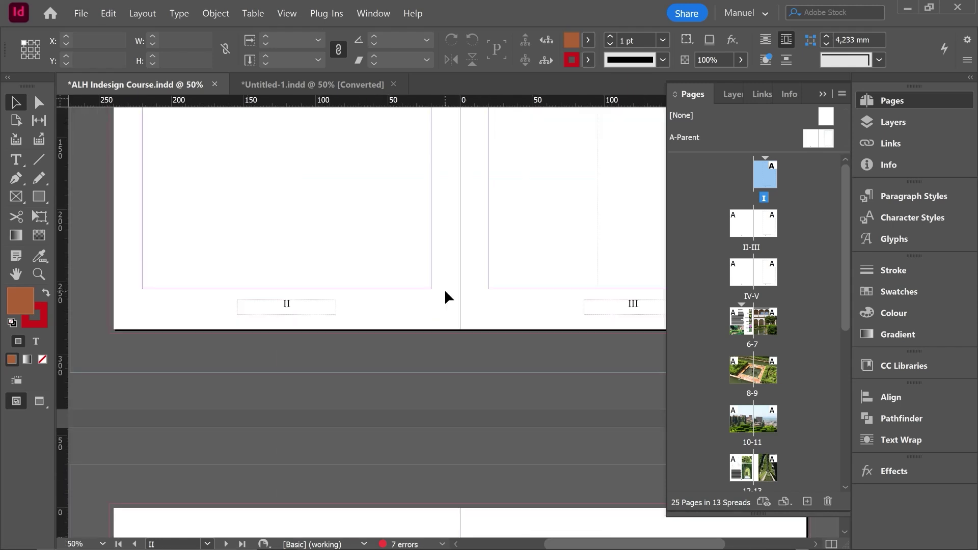
{"action": "key", "text": "ctrl+minus"}
{"action": "scroll", "coordinate": [628, 306], "scroll_direction": "down", "scroll_amount": 5}
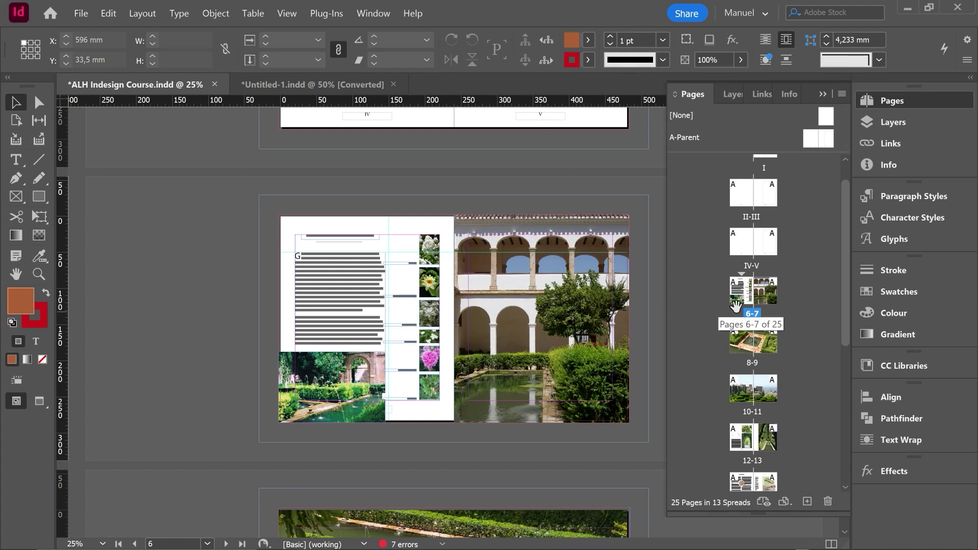
Uncheck Start Section for page 6 so Roman numbering continues as VI–VII, VIII–IX
{"action": "left_click", "coordinate": [741, 287]}
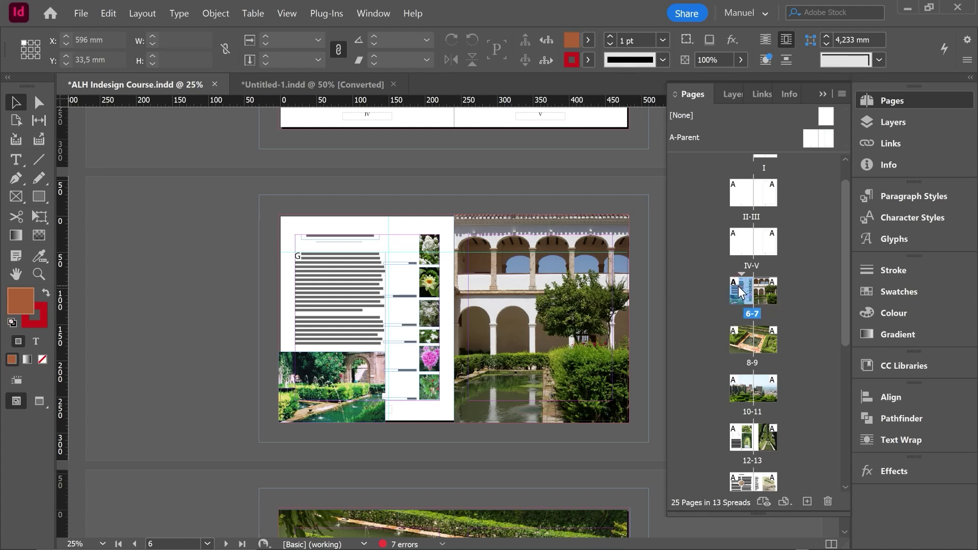
{"action": "right_click", "coordinate": [740, 289]}
{"action": "left_click", "coordinate": [772, 437]}
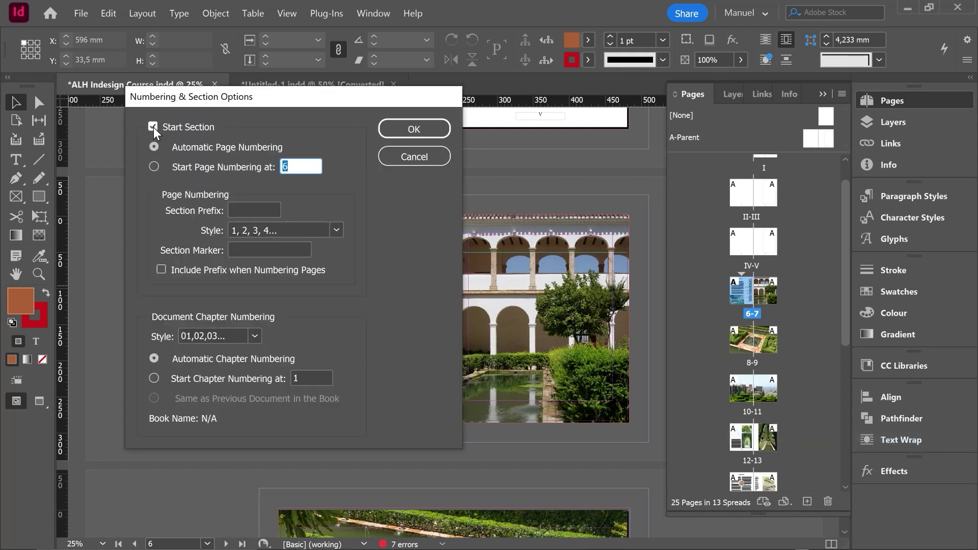
{"action": "left_click", "coordinate": [153, 127]}
{"action": "left_click", "coordinate": [401, 132]}
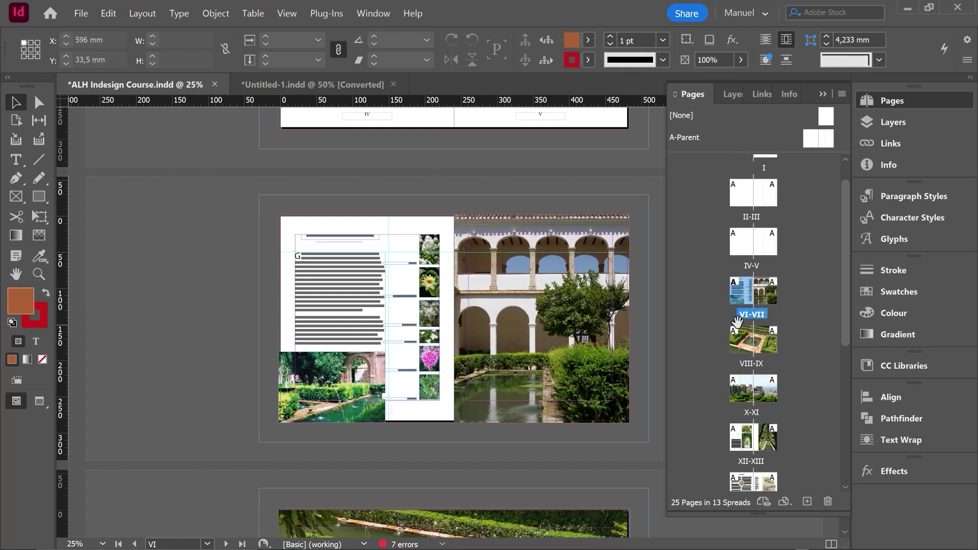
Start a new section at page V numbered from 1 in Arabic 1, 2, 3, 4 style
{"action": "left_click", "coordinate": [762, 248]}
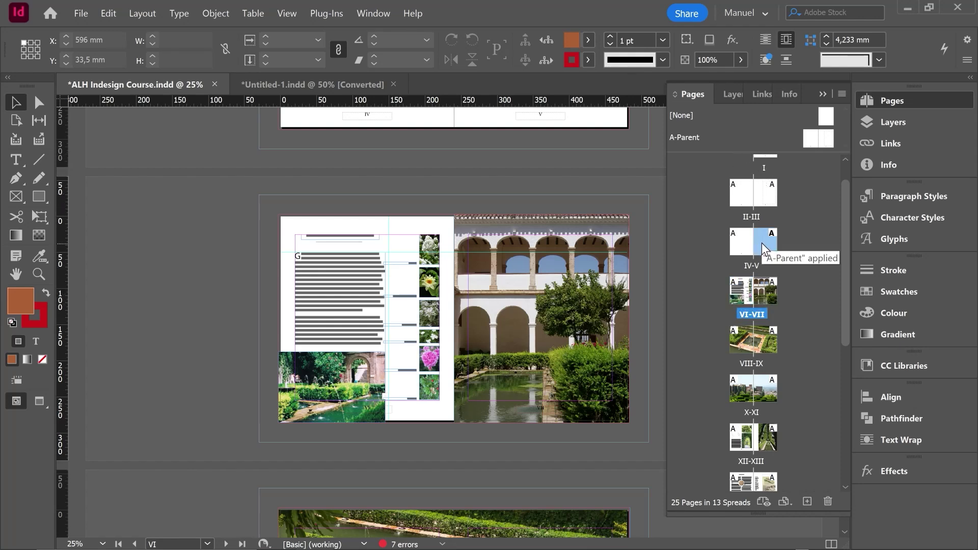
{"action": "right_click", "coordinate": [762, 243]}
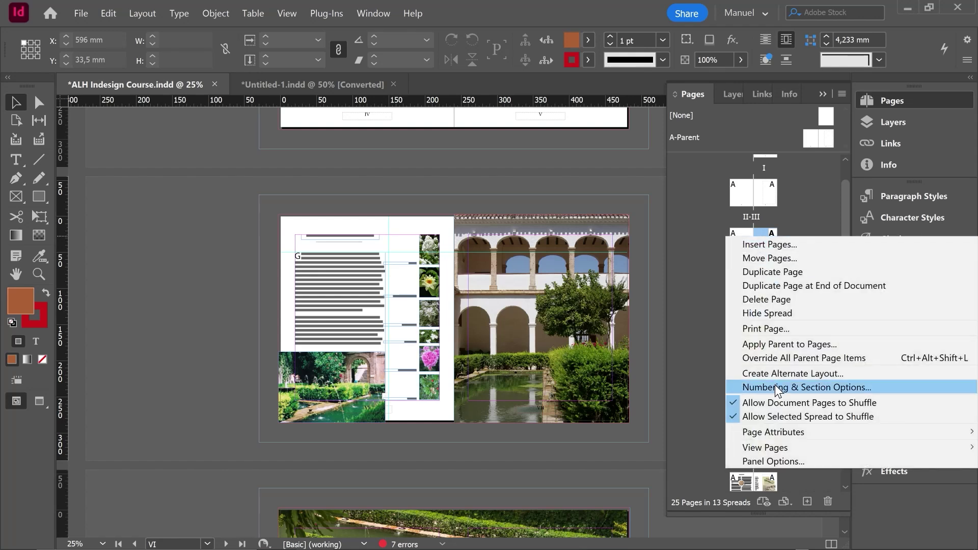
{"action": "left_click", "coordinate": [834, 385]}
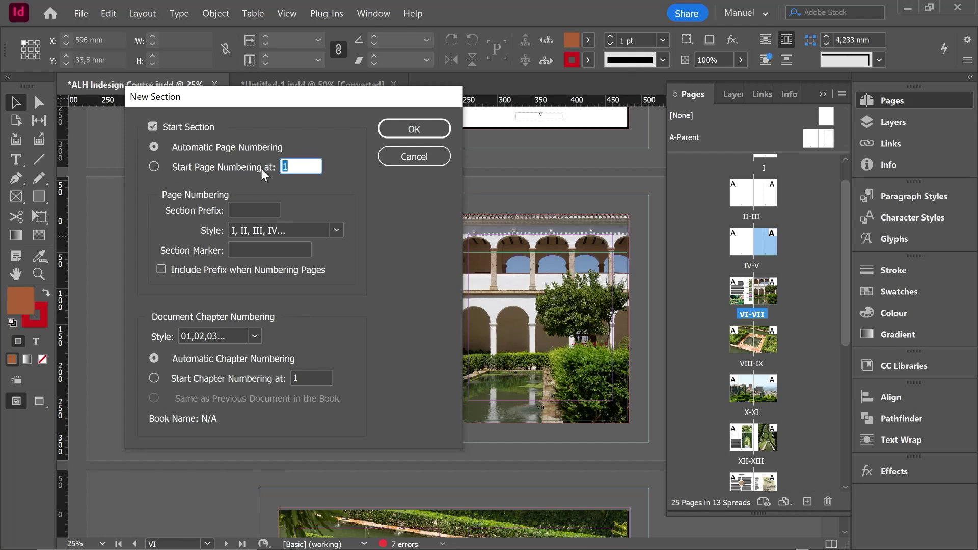
{"action": "left_click", "coordinate": [153, 167]}
{"action": "left_click", "coordinate": [290, 166]}
{"action": "left_click", "coordinate": [414, 127]}
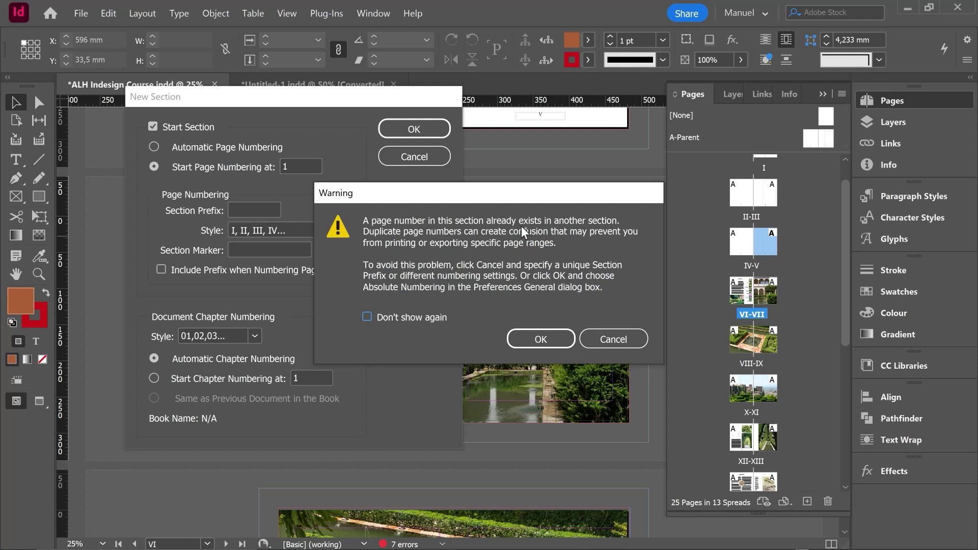
{"action": "left_click", "coordinate": [613, 339]}
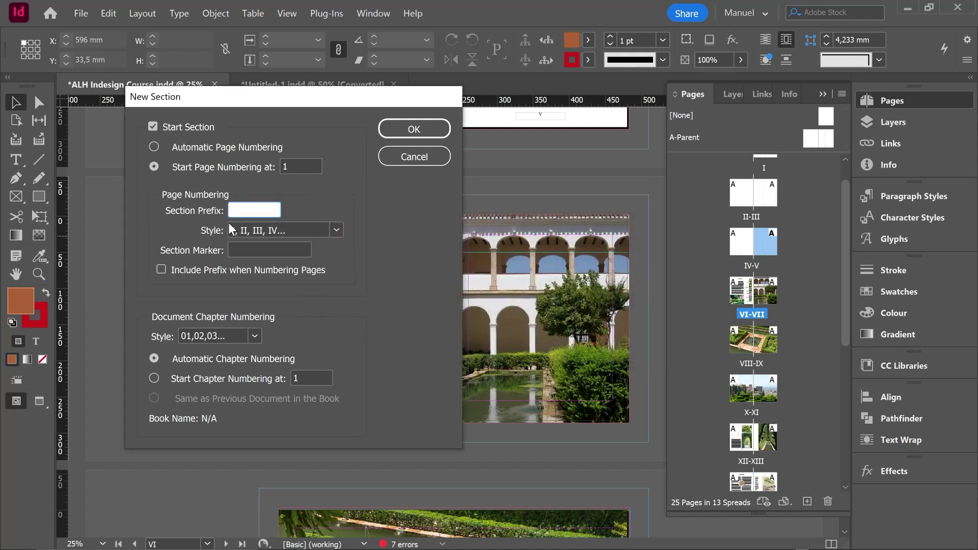
{"action": "left_click", "coordinate": [218, 230]}
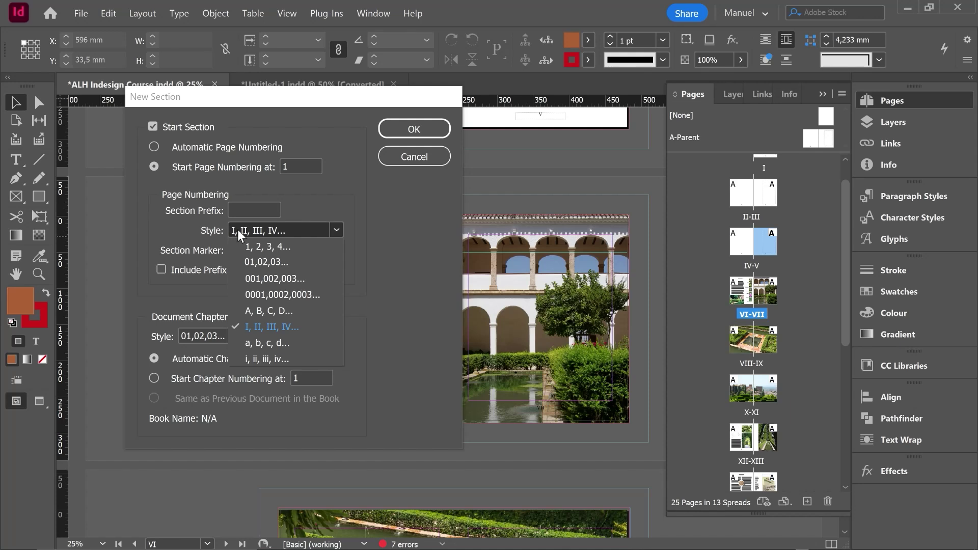
{"action": "left_click", "coordinate": [264, 245]}
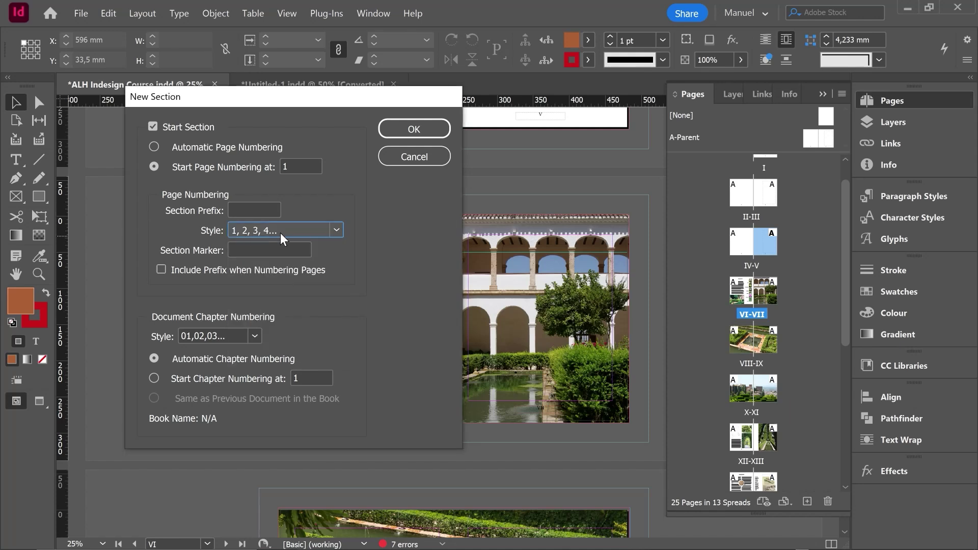
{"action": "left_click", "coordinate": [413, 128]}
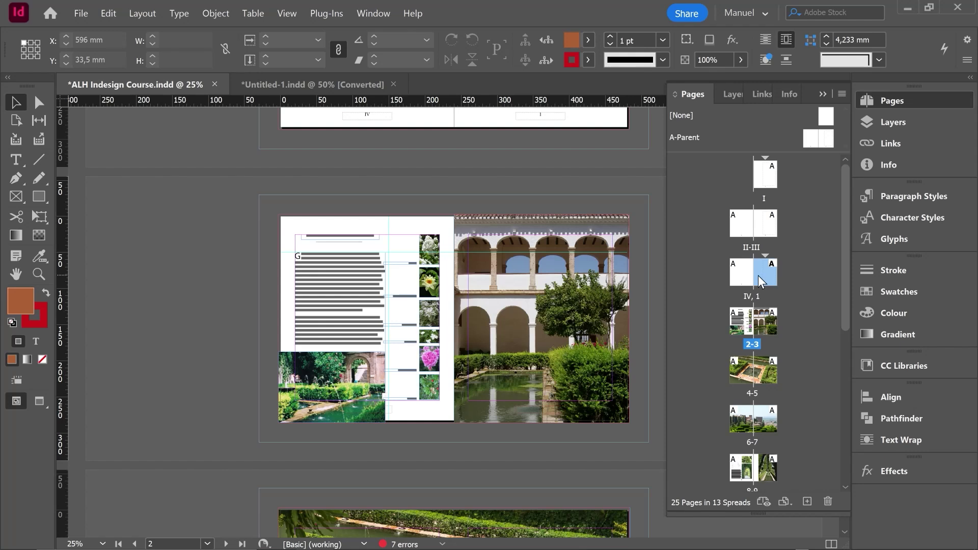
On spread IV, 1, draw a text frame on page 1 holding 'THE ALHAMBRA' at 90 pt
{"action": "double_click", "coordinate": [758, 275]}
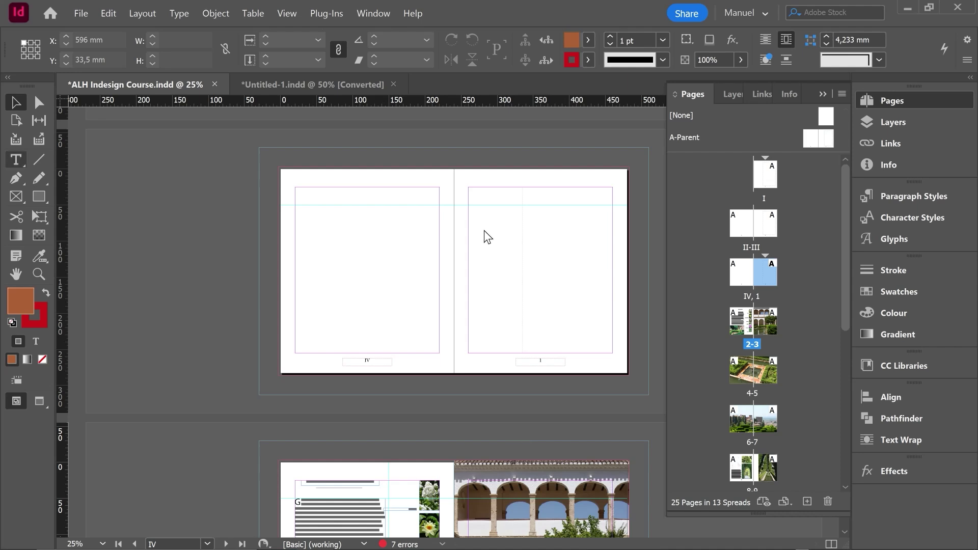
{"action": "key", "text": "t"}
{"action": "left_click_drag", "start_coordinate": [482, 229], "coordinate": [595, 306]}
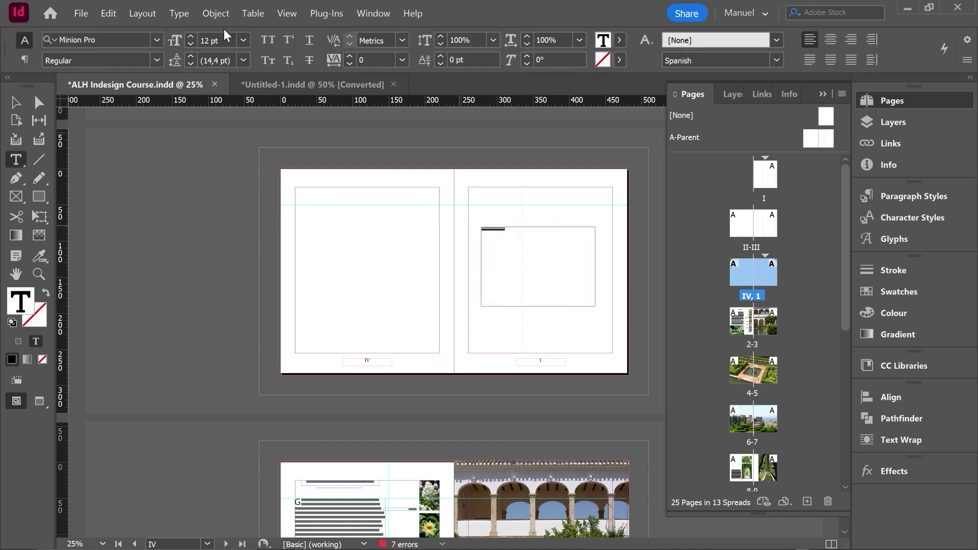
{"action": "left_click", "coordinate": [190, 37]}
{"action": "left_click", "coordinate": [191, 38]}
{"action": "left_click", "coordinate": [190, 37]}
{"action": "left_click", "coordinate": [190, 37]}
{"action": "left_click", "coordinate": [190, 37]}
{"action": "left_click", "coordinate": [191, 38]}
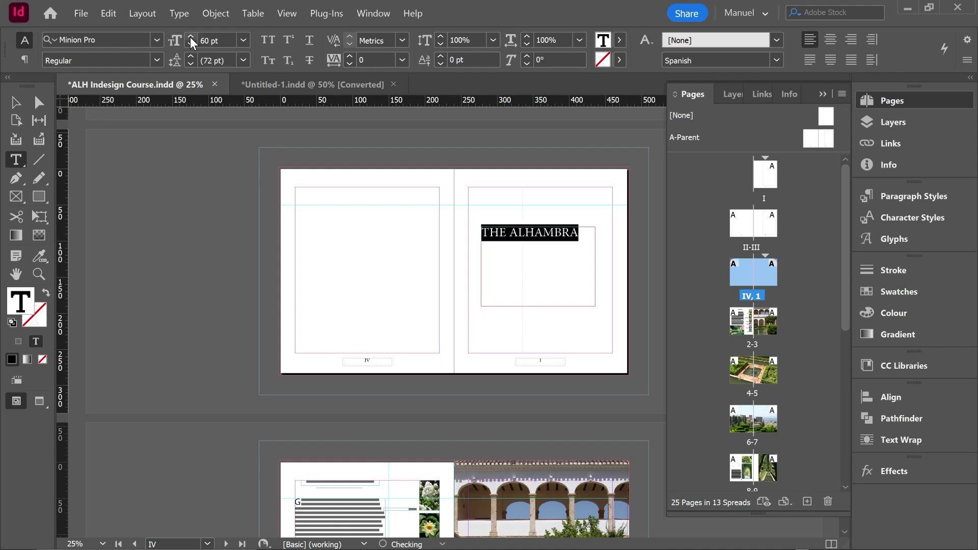
{"action": "left_click", "coordinate": [190, 38]}
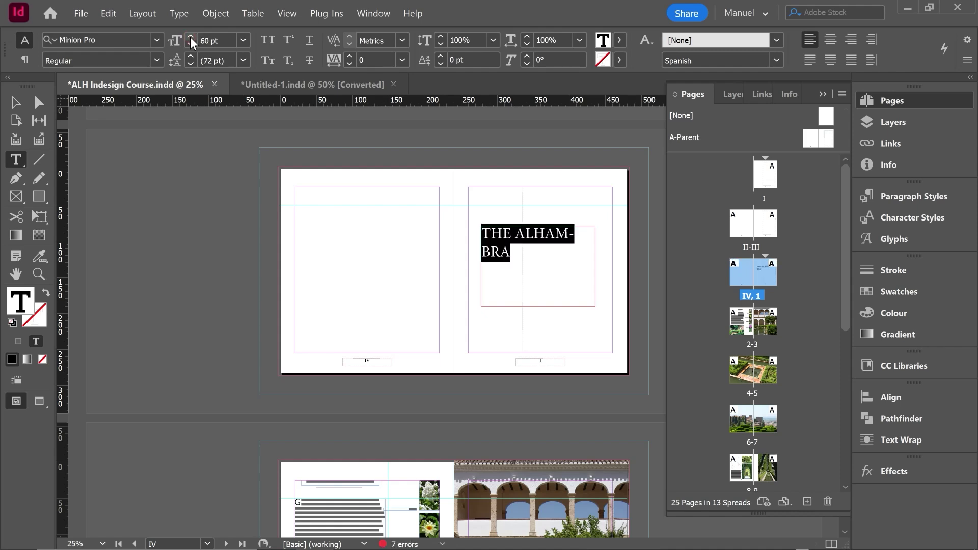
{"action": "left_click", "coordinate": [191, 37]}
{"action": "left_click", "coordinate": [191, 37]}
{"action": "left_click", "coordinate": [191, 38]}
Center the title, widen its frame to the page margins, and set it in Tenez Bold
{"action": "left_click", "coordinate": [831, 44]}
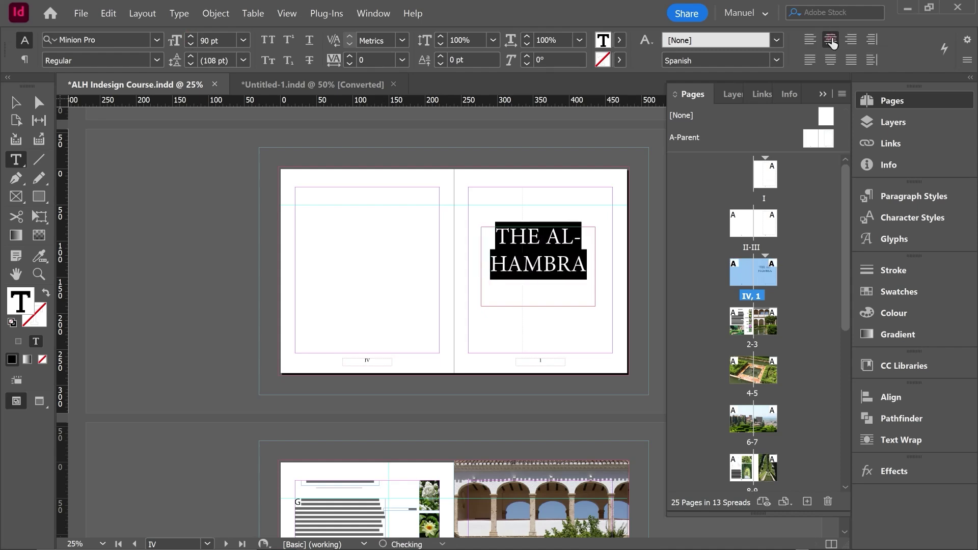
{"action": "left_click", "coordinate": [17, 102]}
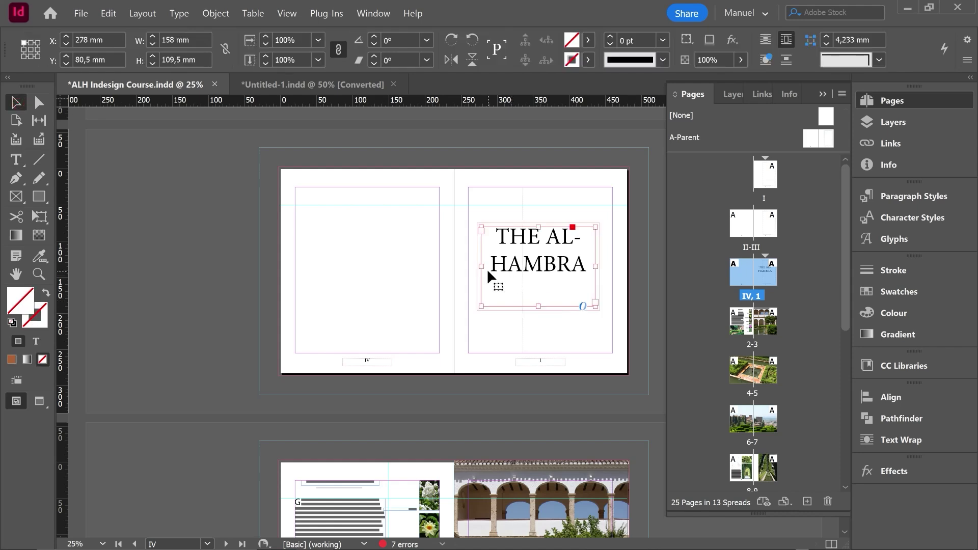
{"action": "left_click_drag", "start_coordinate": [481, 266], "coordinate": [468, 266]}
{"action": "double_click", "coordinate": [524, 261]}
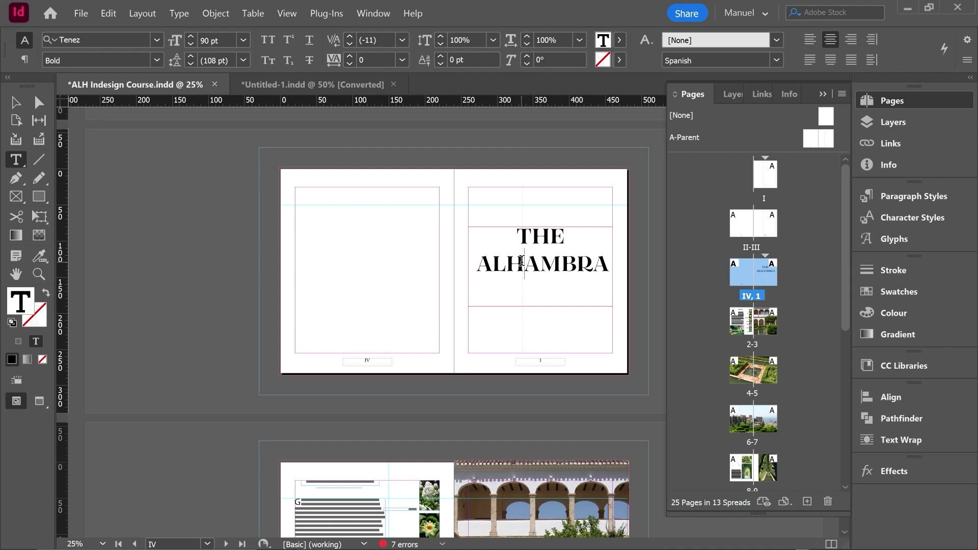
{"action": "key", "text": "Escape"}
{"action": "left_click", "coordinate": [284, 277]}
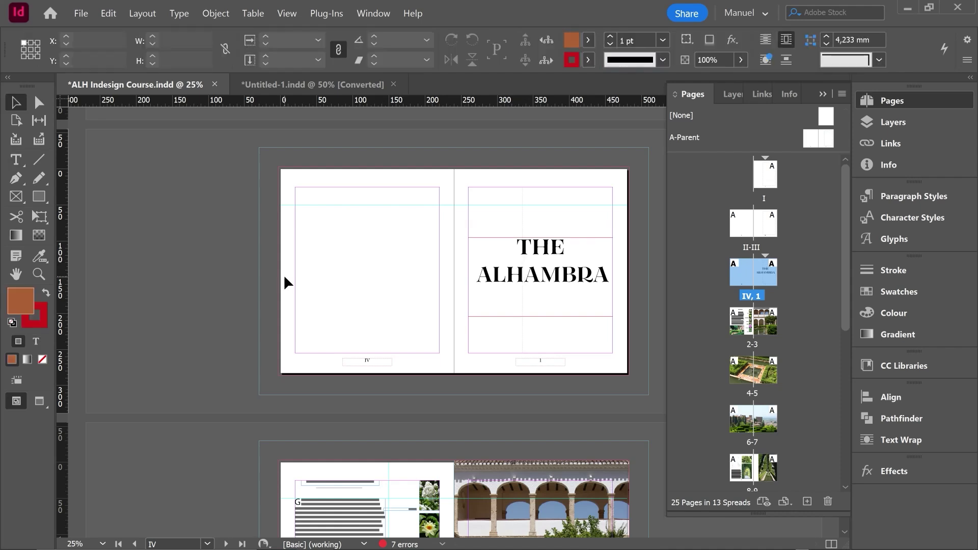